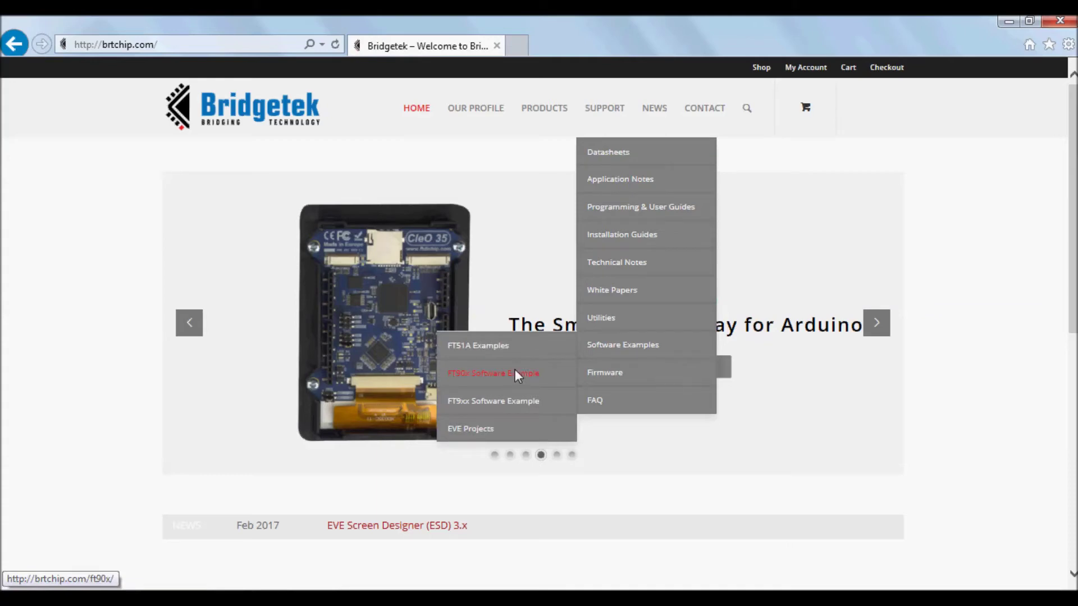
Open Bridgetek's FT90x Software Examples page and jump to the FT90x UVC Webcam section.
left_click(514, 369)
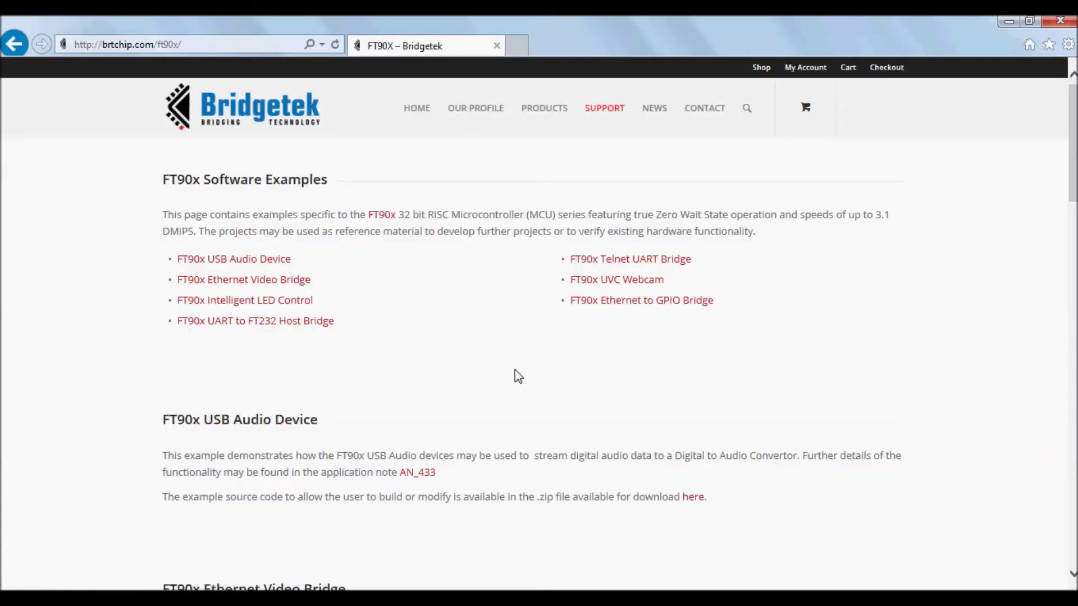
left_click(602, 281)
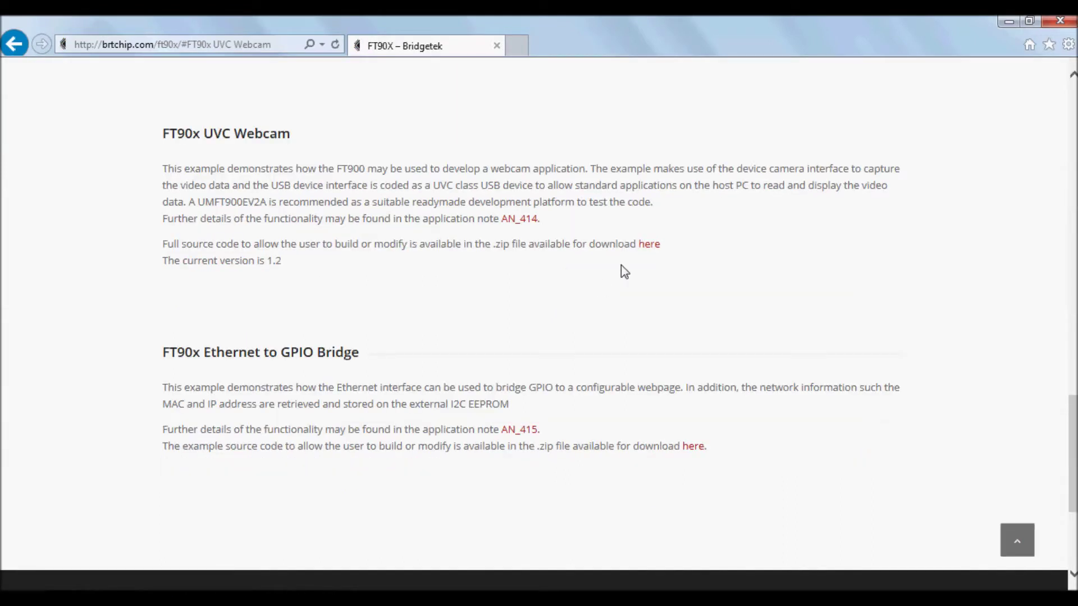
Save AN_414_FT90x_UVC_Webcam.zip into the Bridgetek\FT9xx\2.3.1\Other_Examples folder.
right_click(649, 249)
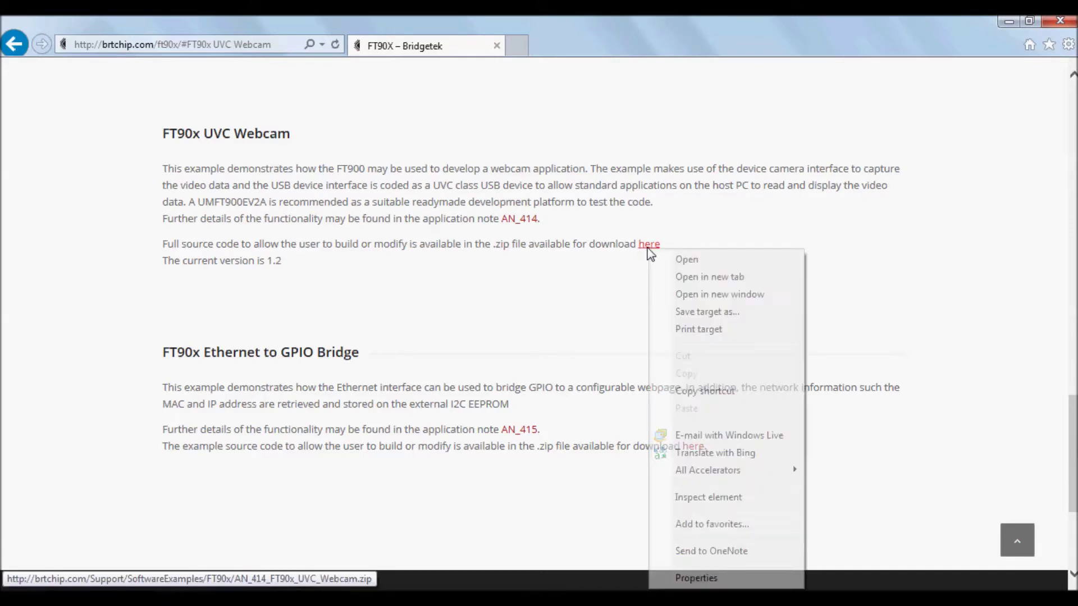
left_click(681, 313)
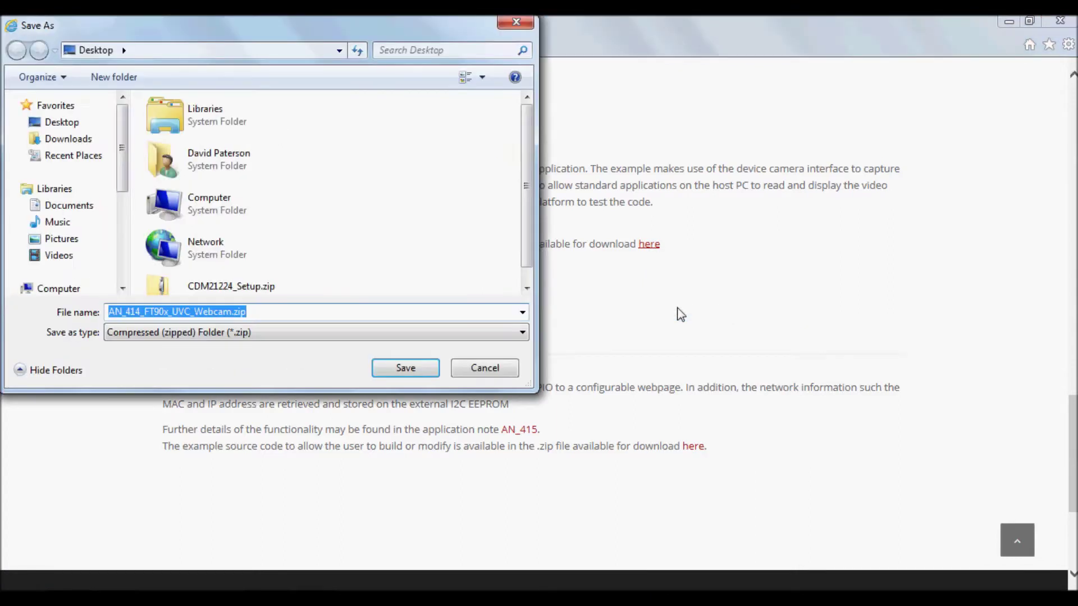
type("C:\\Users\\david.paterson\\Documents\\Bridgetek\\FT9xx\\2.3.1\\Other_Examples")
key("Return")
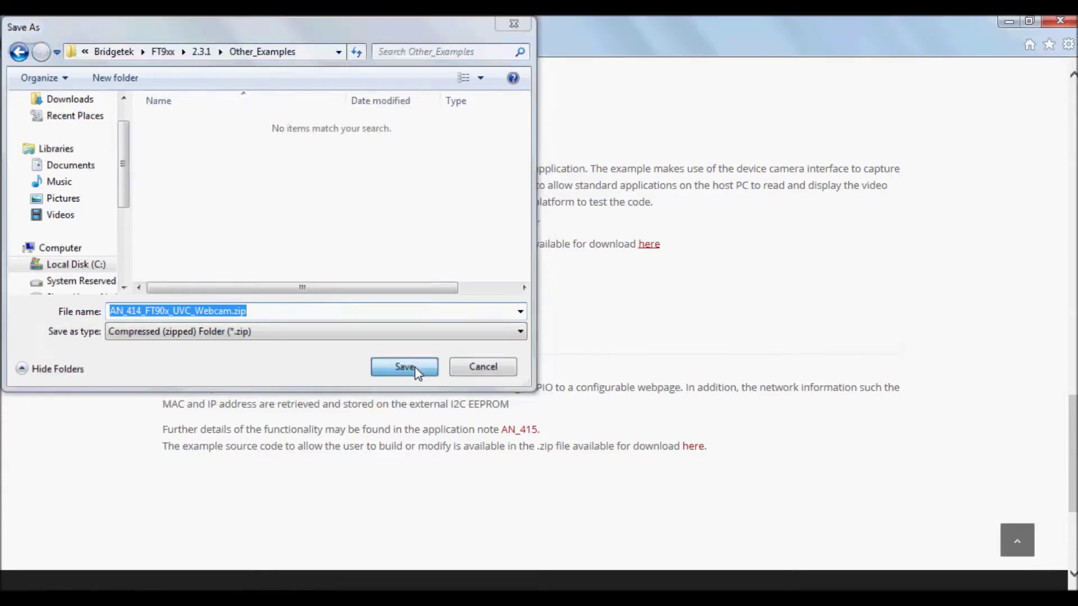
left_click(405, 368)
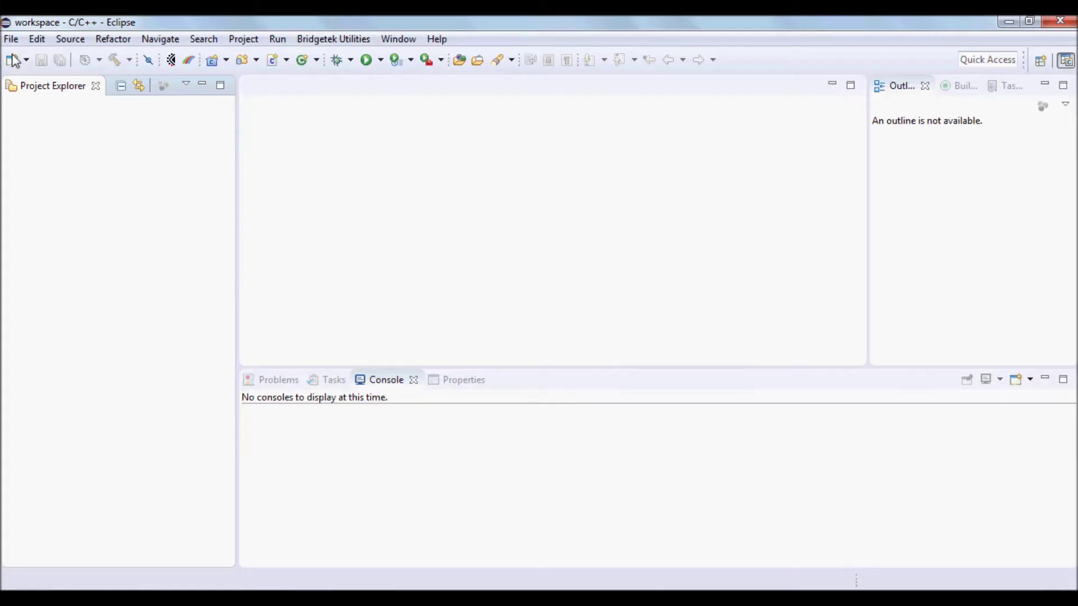
Show Eclipse's File menu over the empty C/C++ workspace.
left_click(11, 38)
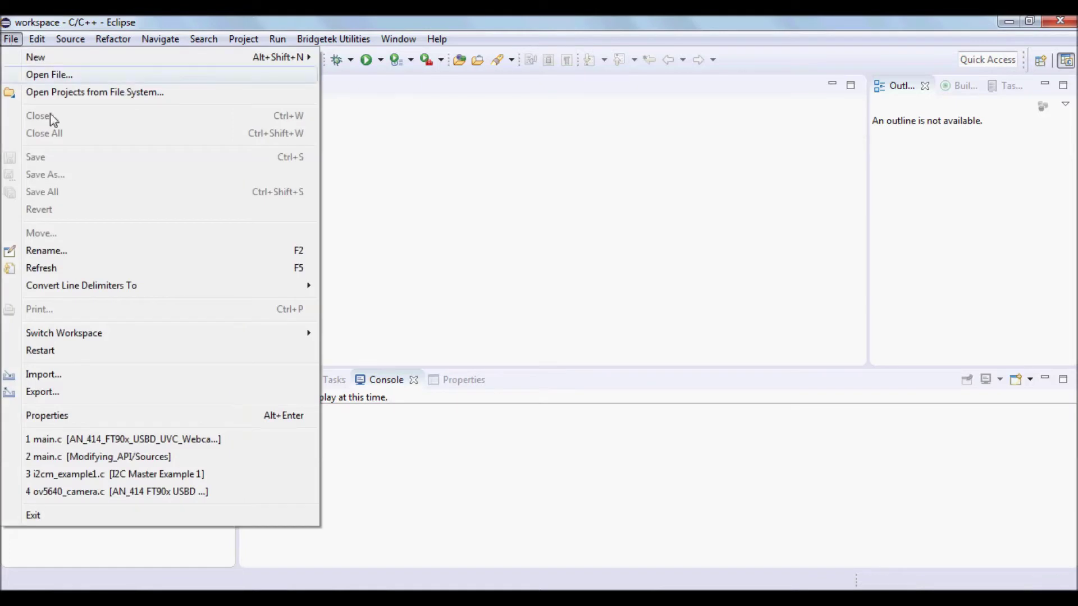
Import the existing AN_414_FT90x_USBD_UVC_Webcam project from its recent root directory.
left_click(99, 375)
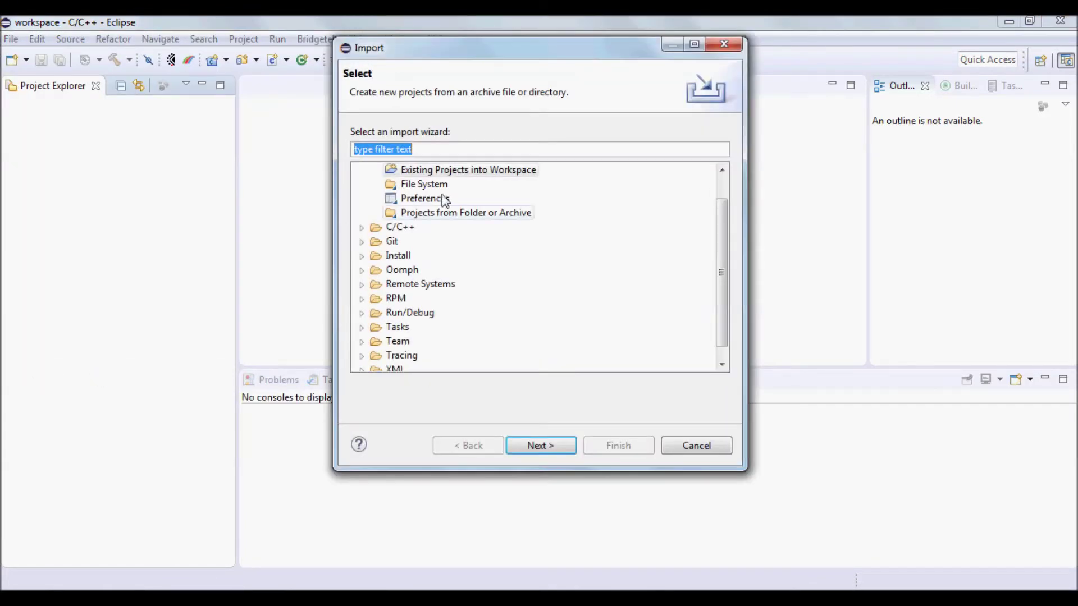
left_click(472, 170)
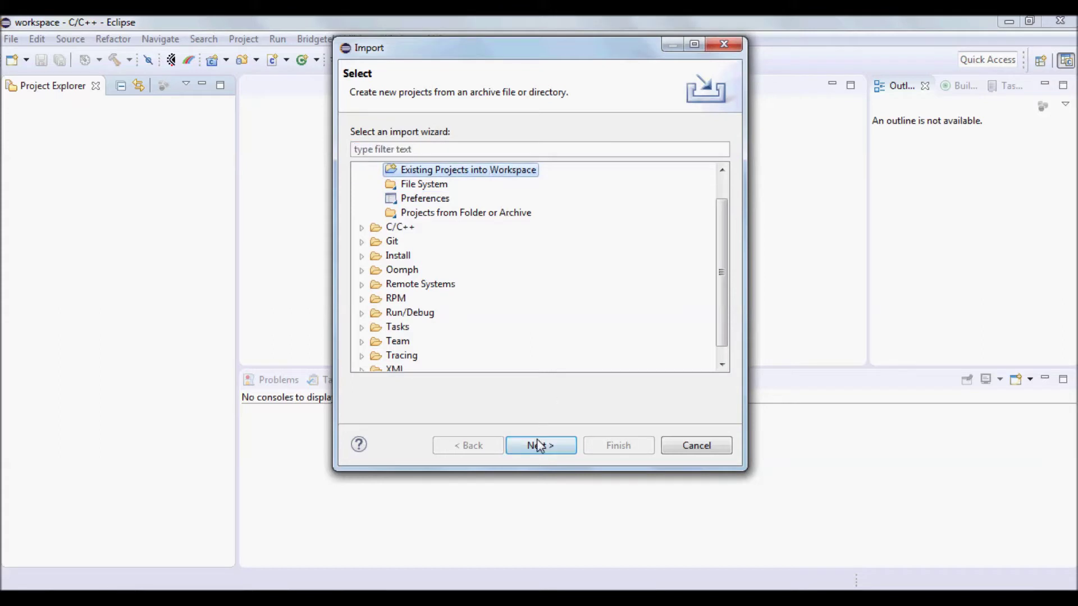
scroll(722, 184, "up", 2)
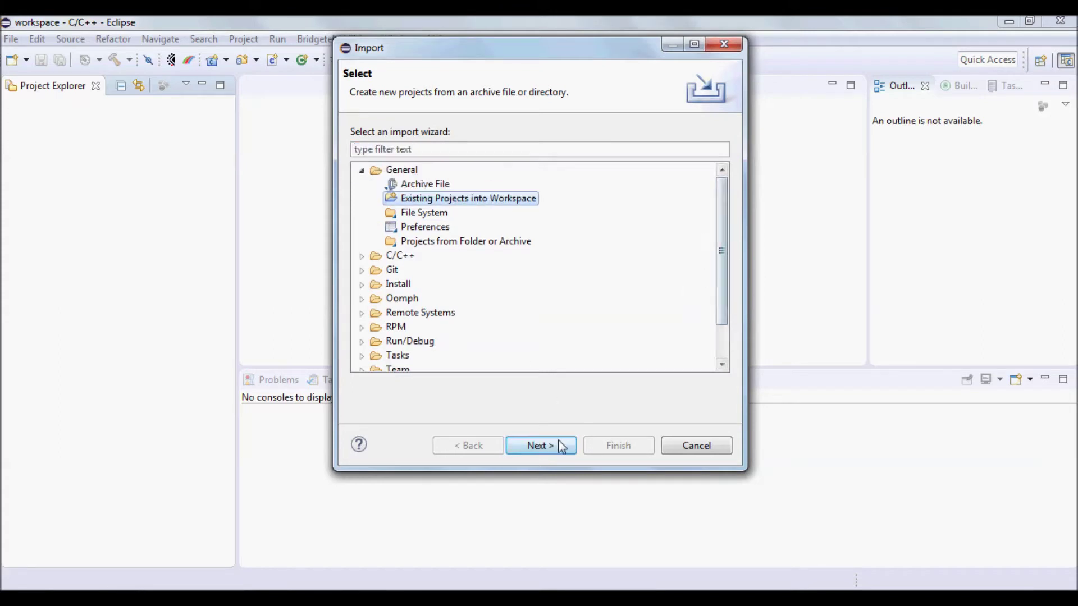
left_click(540, 446)
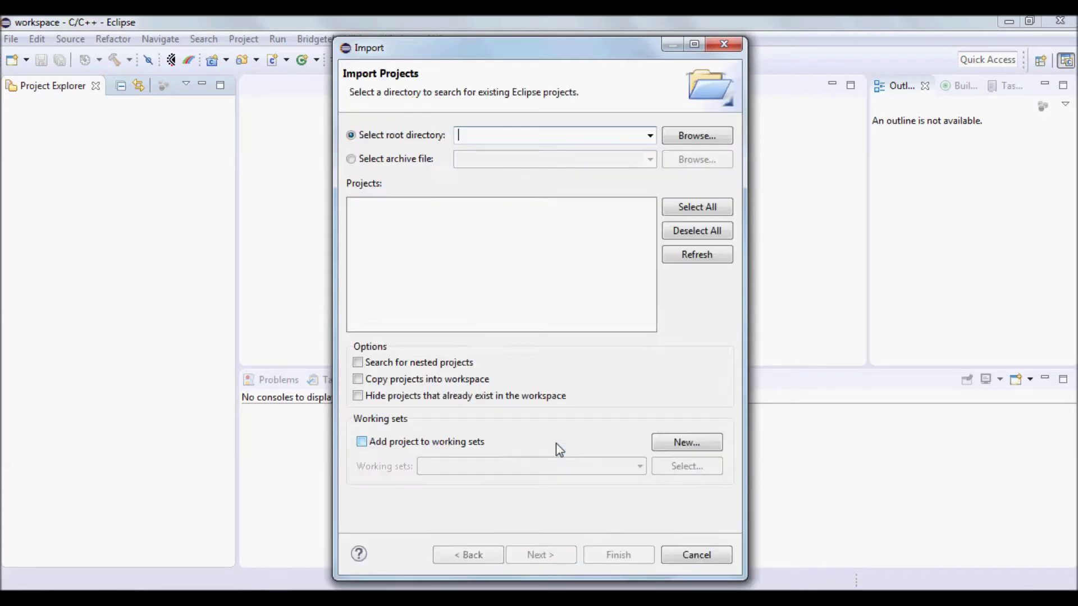
left_click(650, 136)
left_click(647, 152)
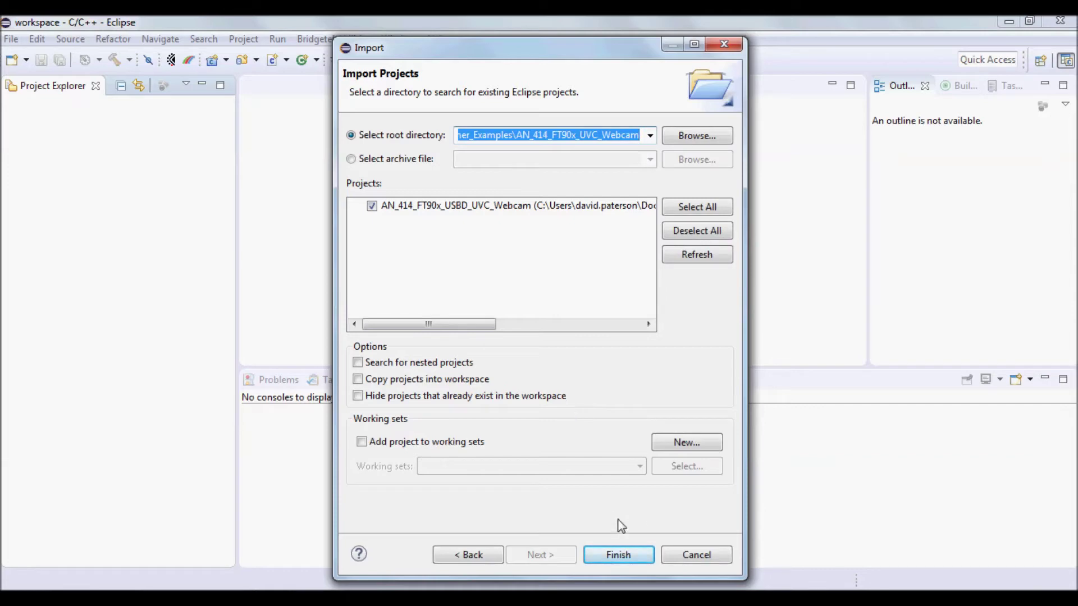
left_click(618, 555)
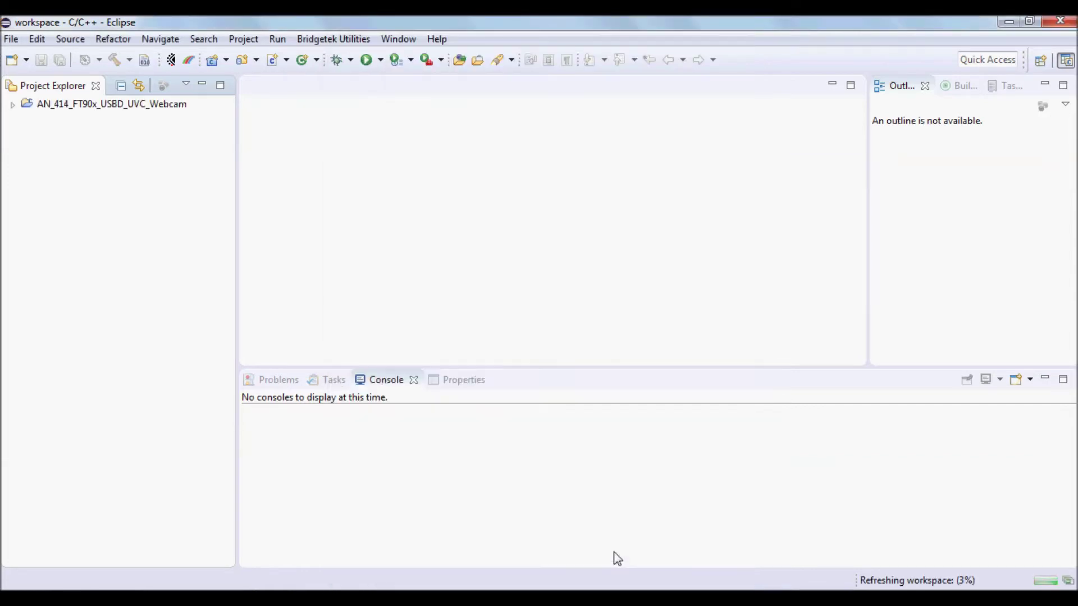
Expand the project's Sources folder and open main.c in the editor.
left_click(14, 105)
left_click(29, 204)
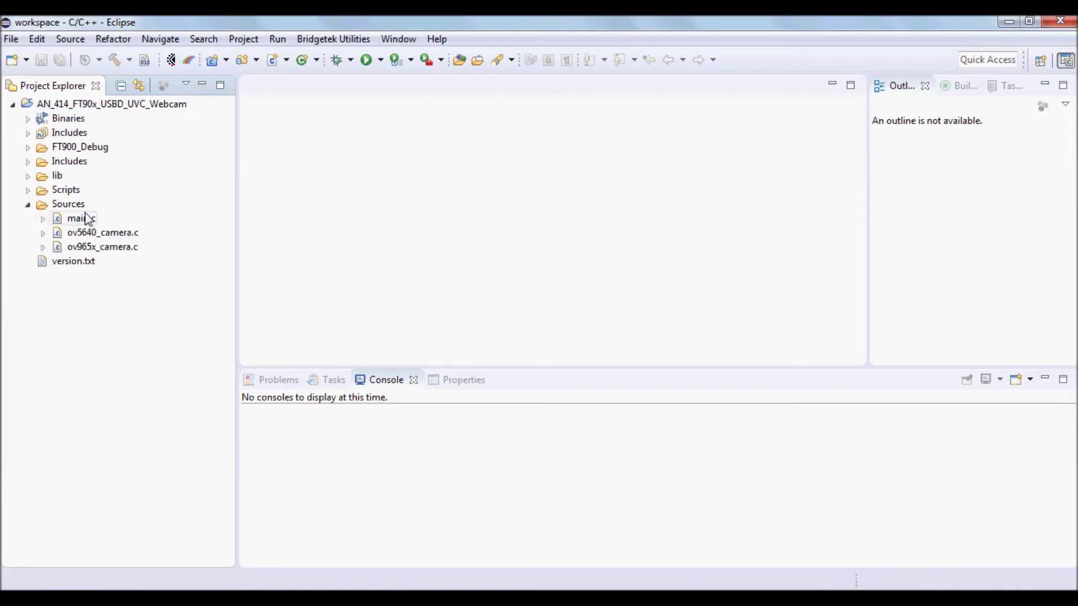
left_click(82, 219)
double_click(81, 219)
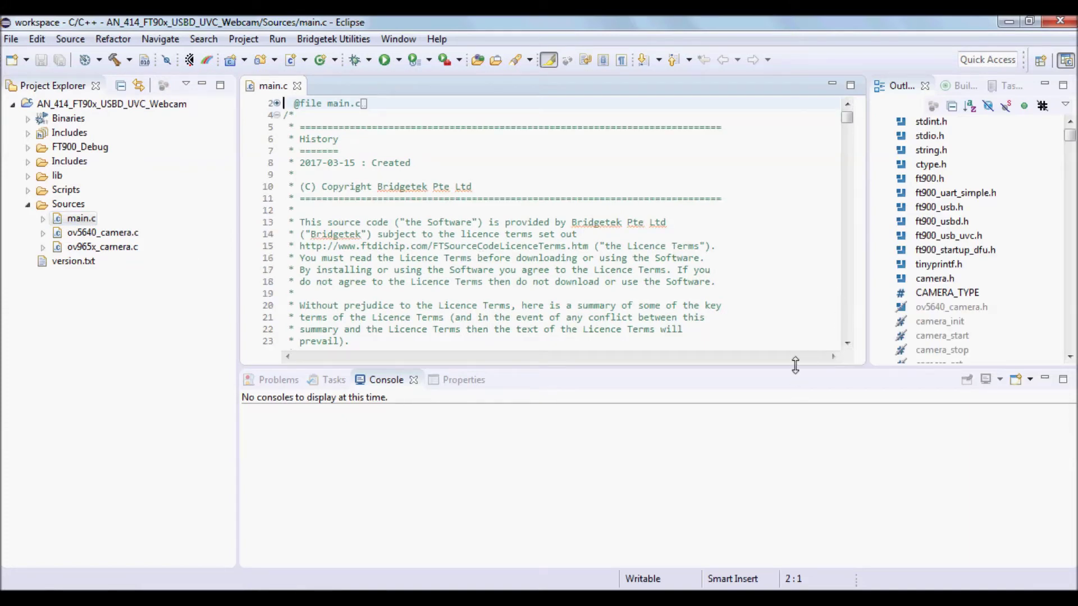
Enlarge the editor and change line 72's CAMERA_TYPE to CAMERA_OV5640.
left_click_drag(797, 371, 768, 456)
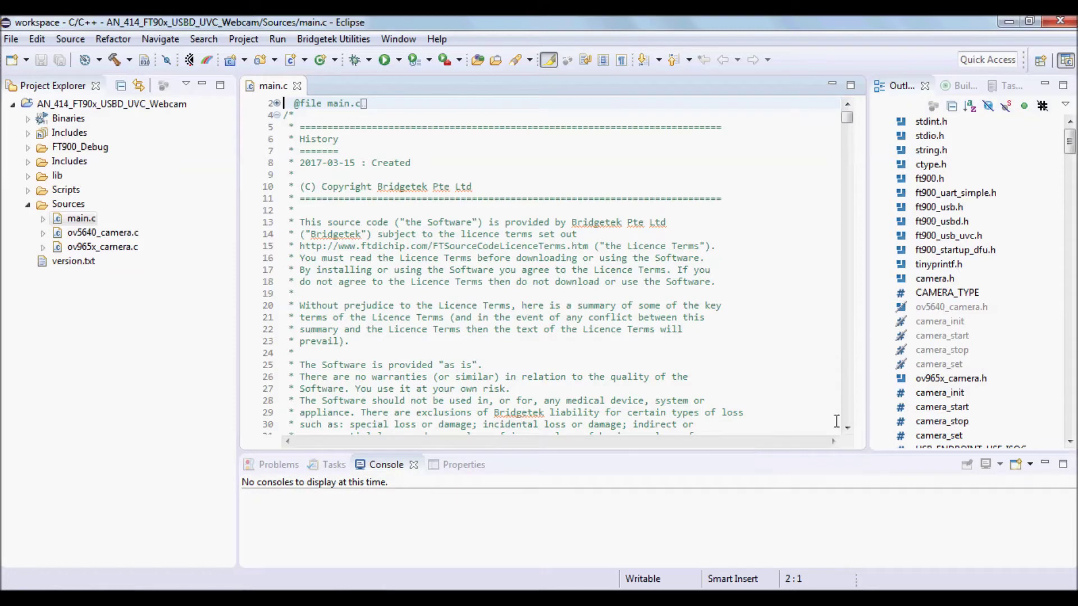
scroll(853, 413, "down", 10)
scroll(852, 413, "down", 8)
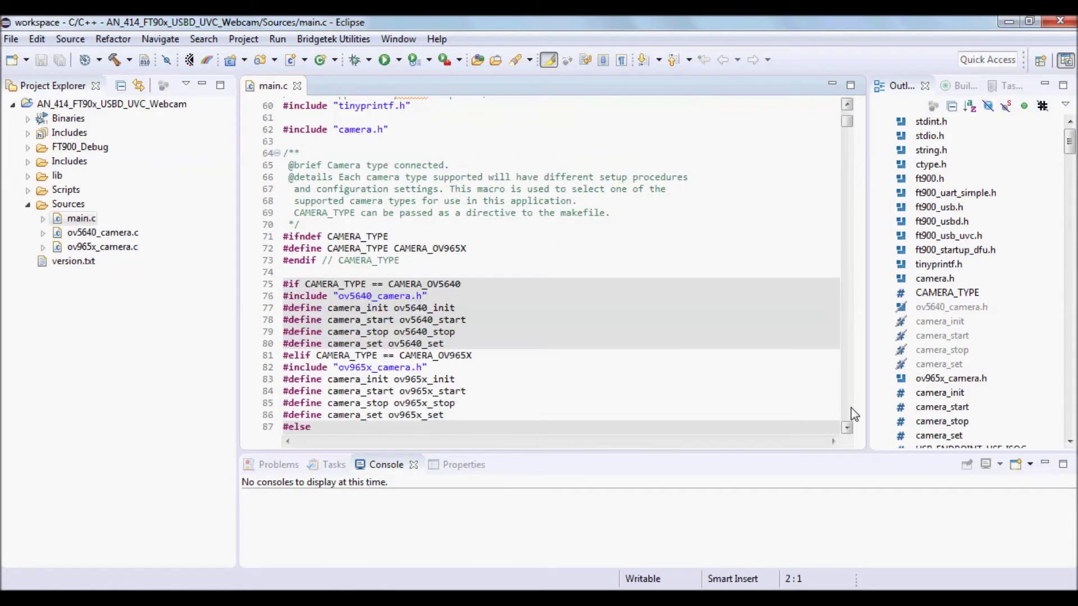
scroll(853, 413, "down", 3)
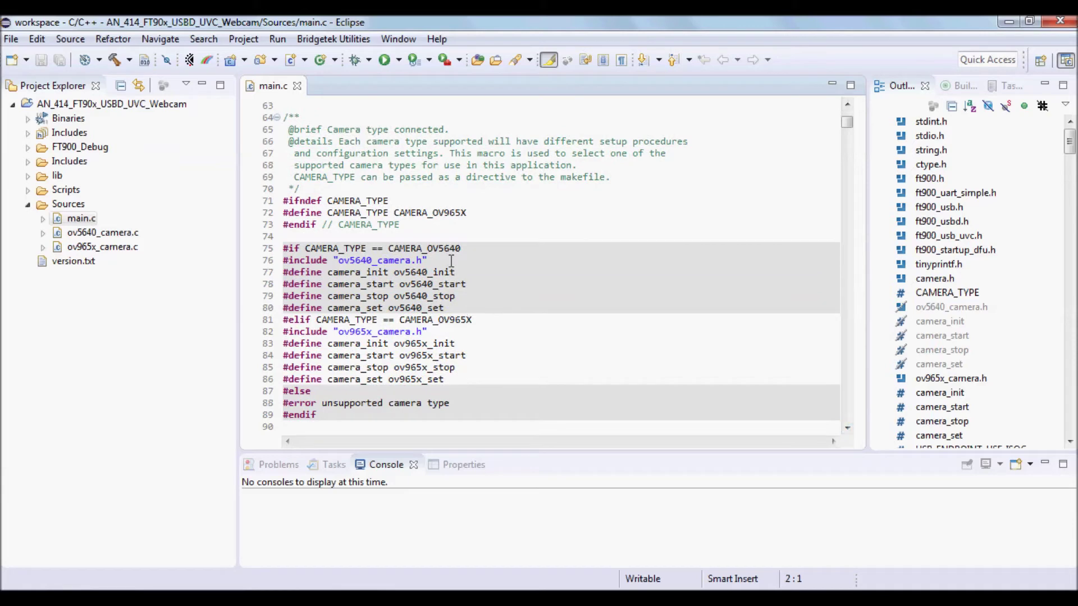
left_click(447, 251)
double_click(446, 250)
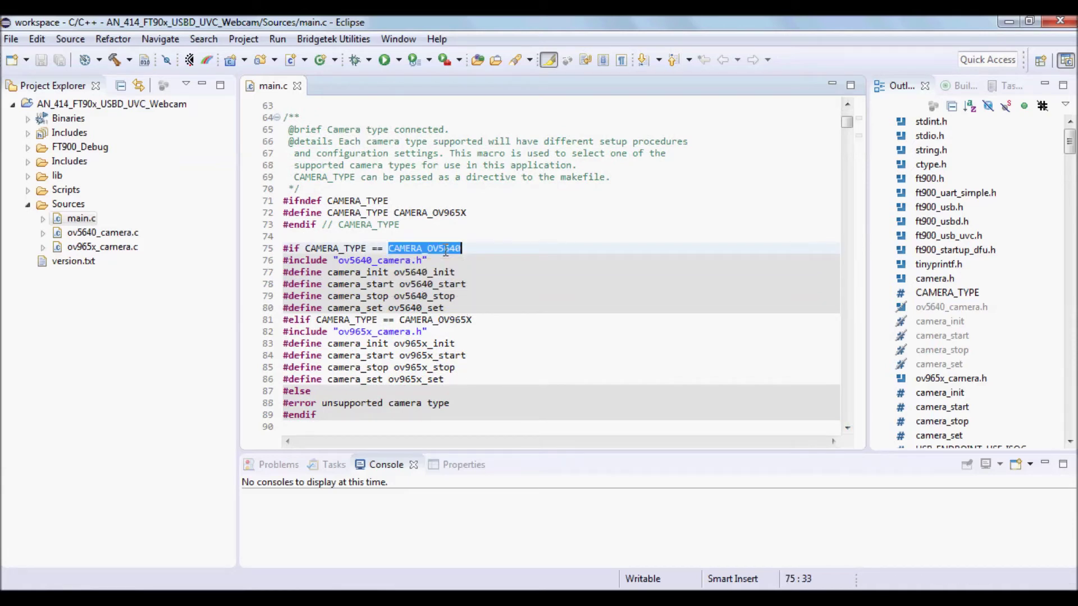
key("ctrl+c")
double_click(430, 212)
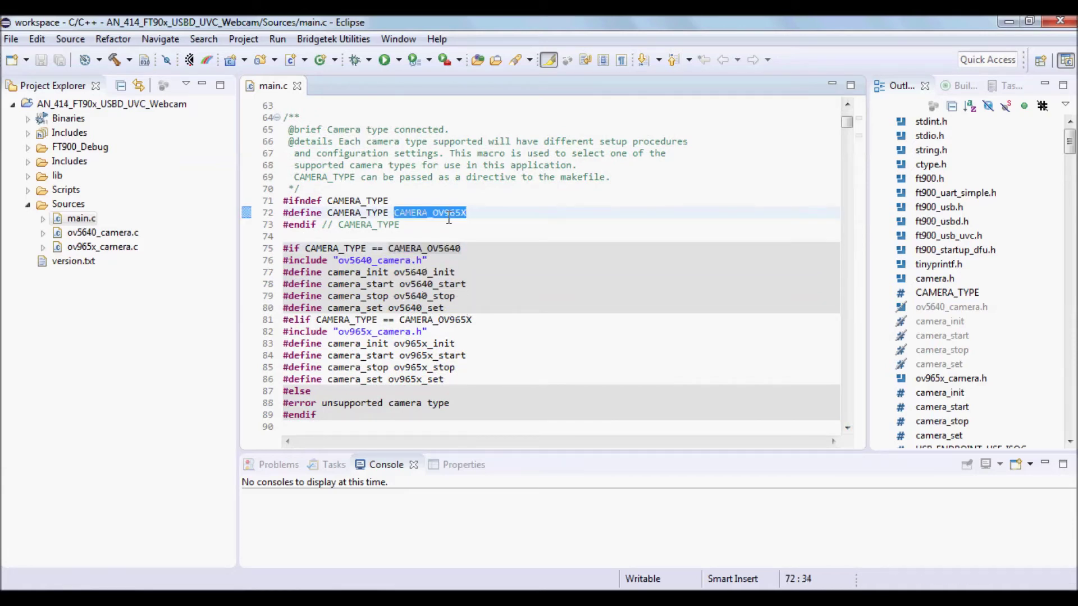
key("ctrl+v")
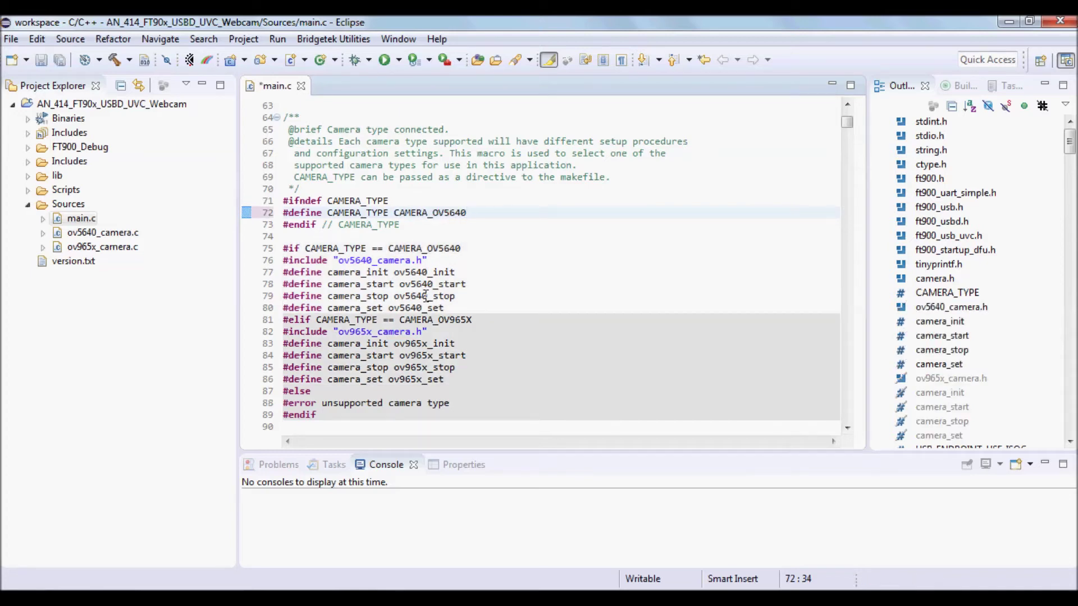
Restore line 72's CAMERA_TYPE define to CAMERA_OV965X.
double_click(436, 320)
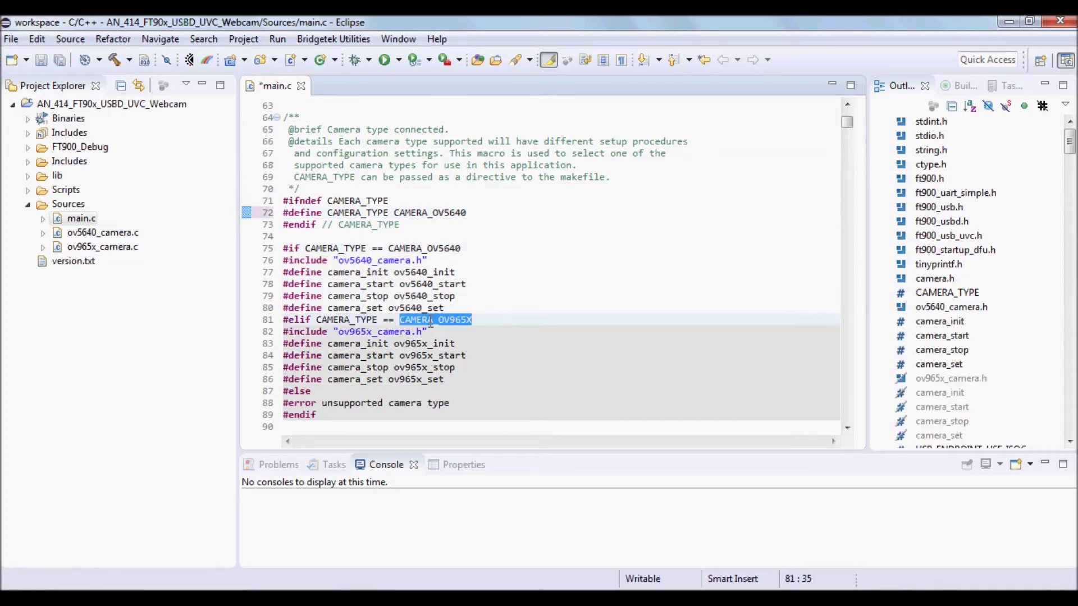
double_click(434, 213)
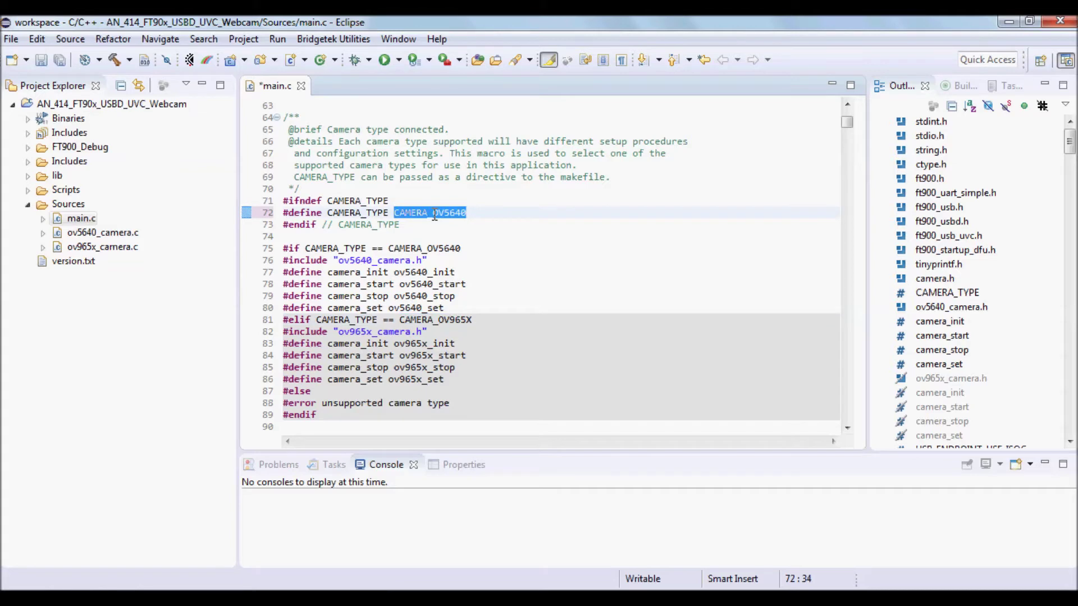
key("ctrl+v")
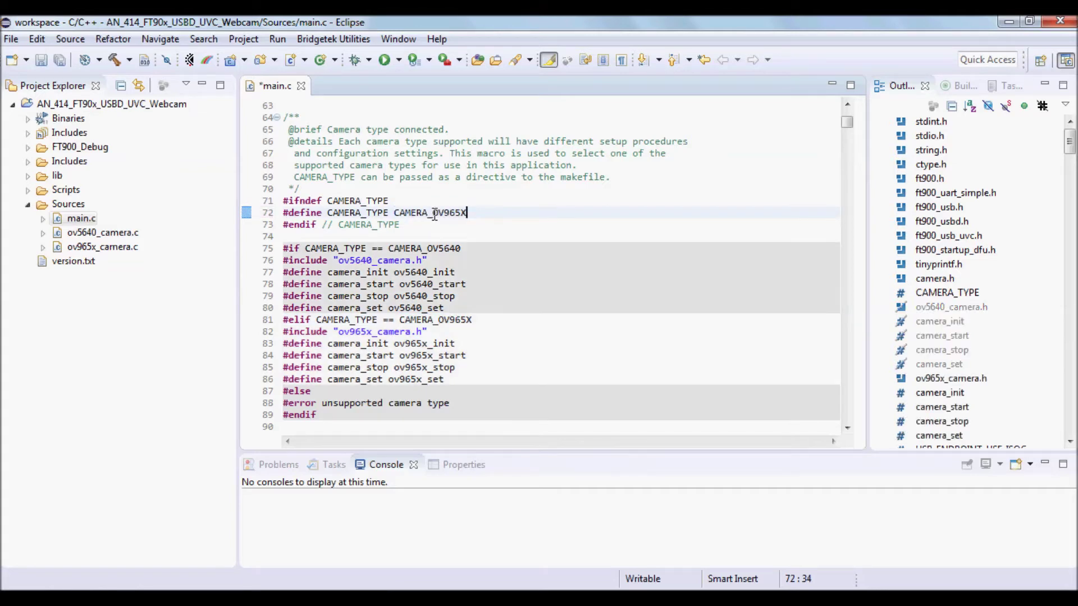
left_click(846, 418)
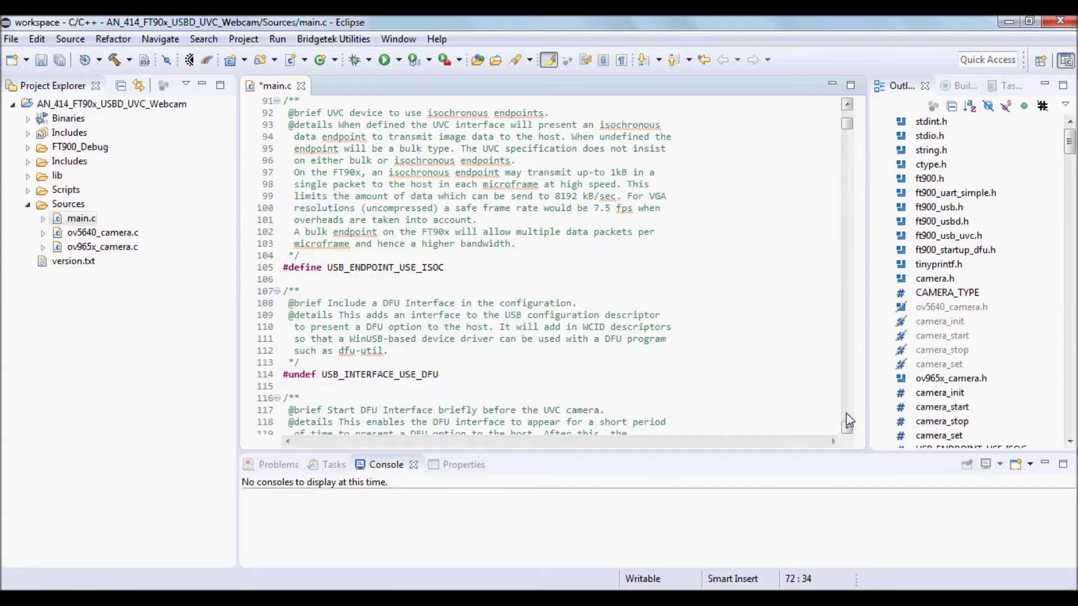
Turn line 105's #define USB_ENDPOINT_USE_ISOC into #undef and save main.c.
left_click(322, 270)
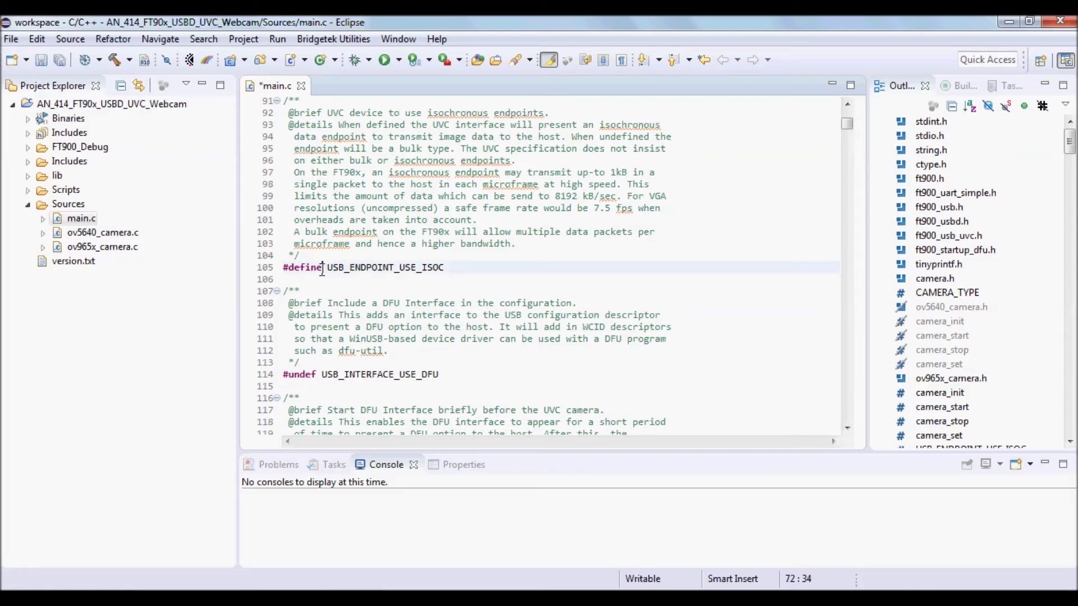
key("BackSpace")
key("BackSpace")
key("BackSpace")
key("BackSpace")
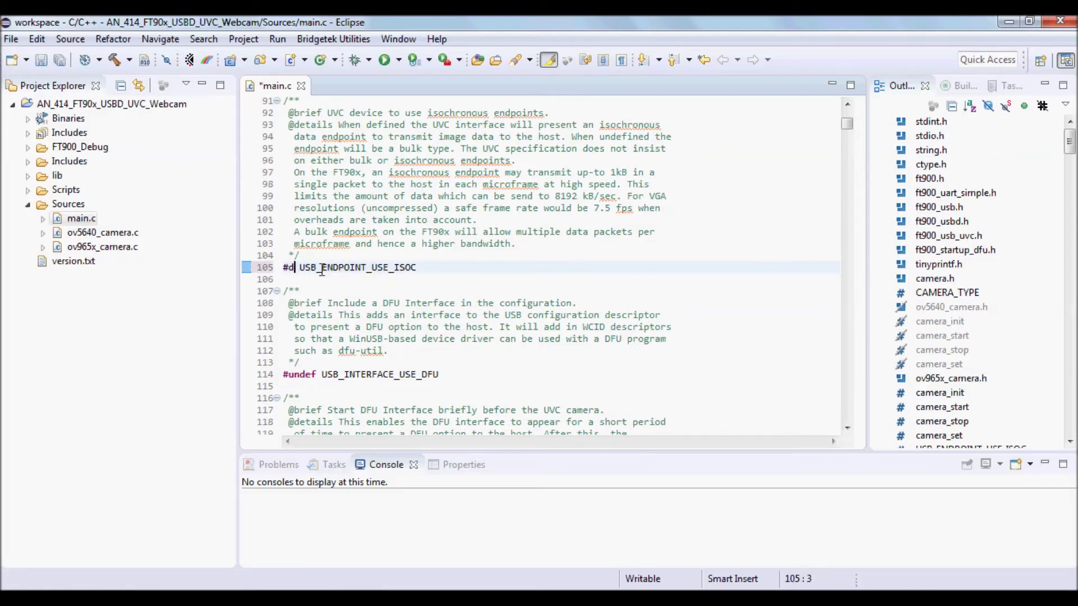
key("BackSpace")
type("undef")
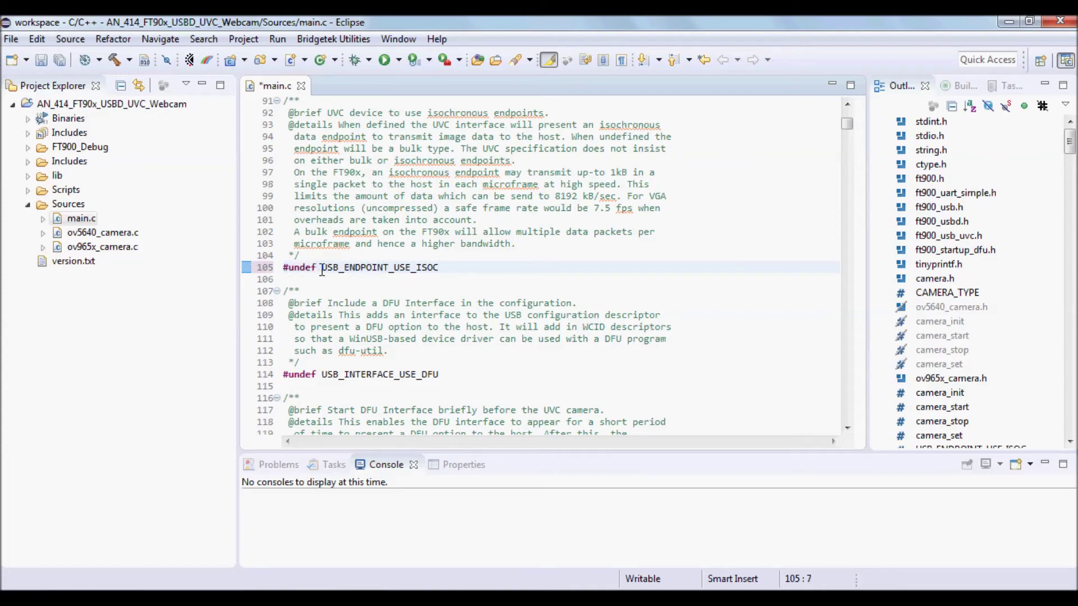
key("ctrl+s")
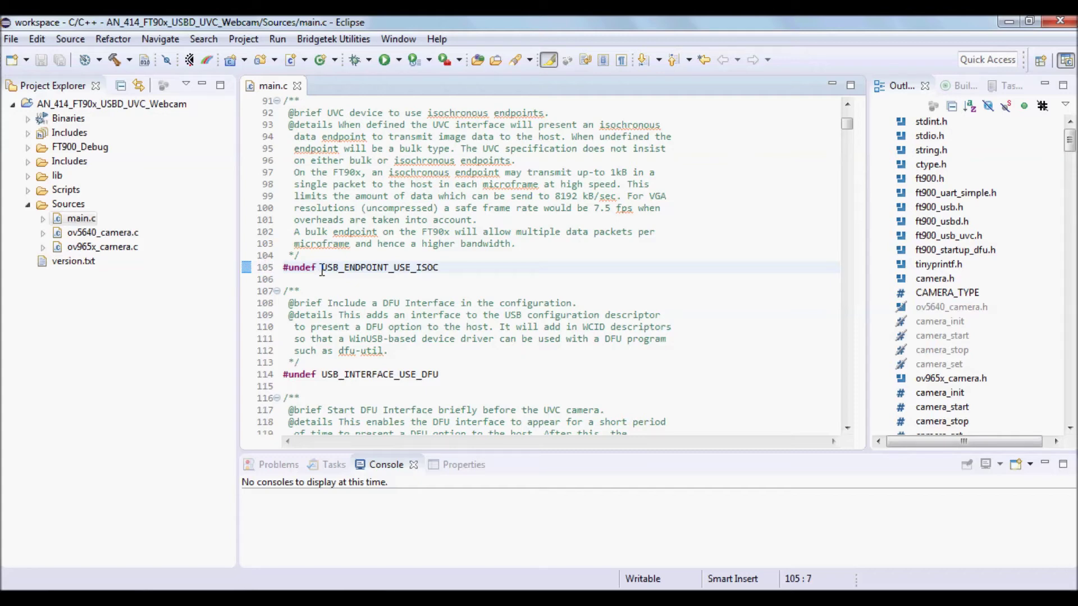
Build the AN_414_FT90x_USBD_UVC_Webcam project and enlarge the Console to read the output.
left_click(135, 105)
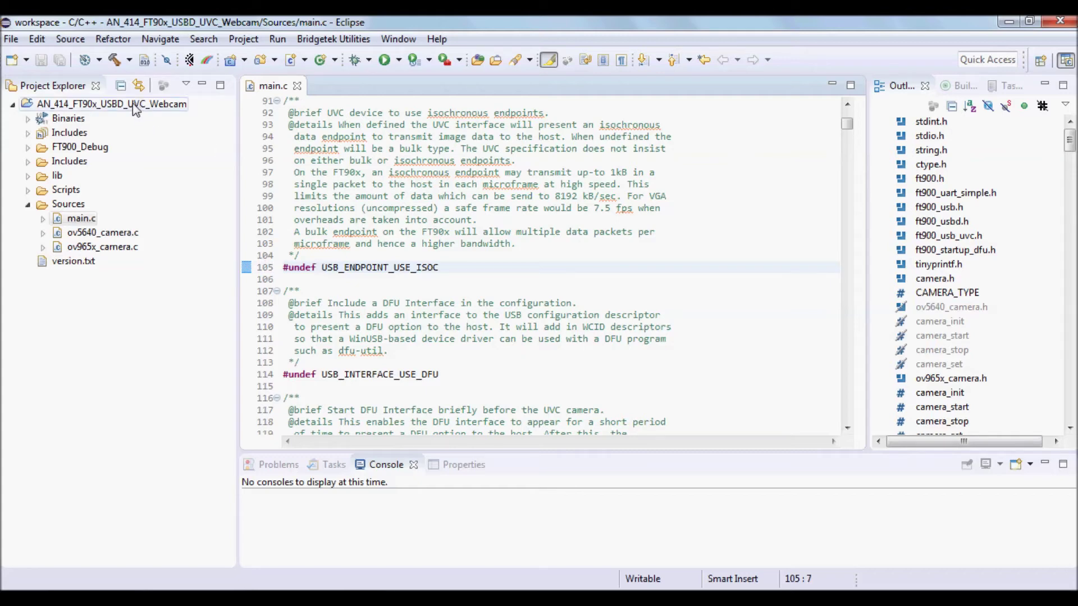
left_click(115, 60)
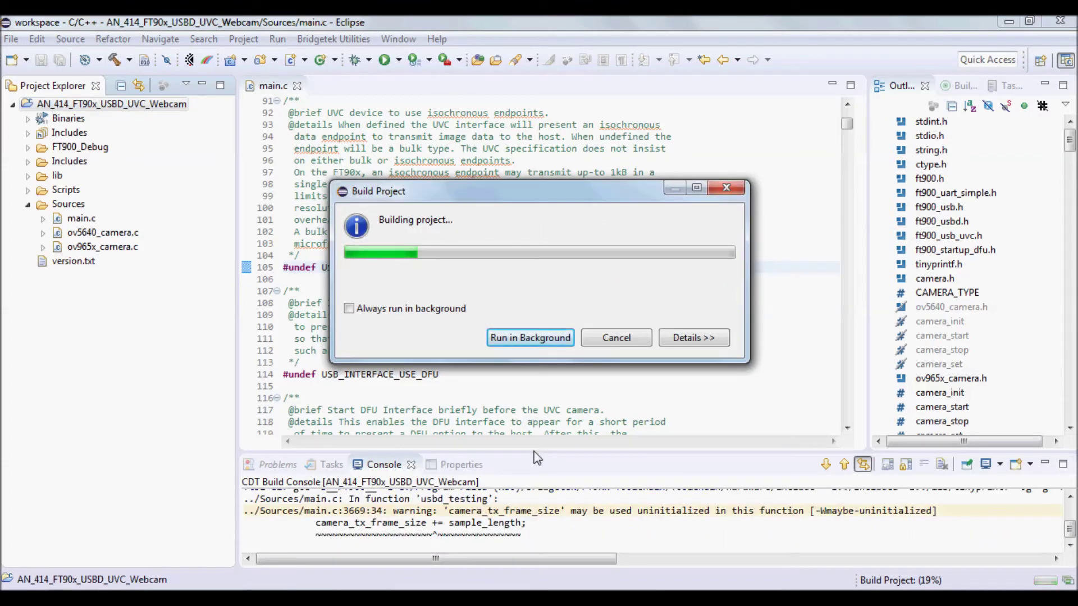
left_click_drag(537, 448, 559, 385)
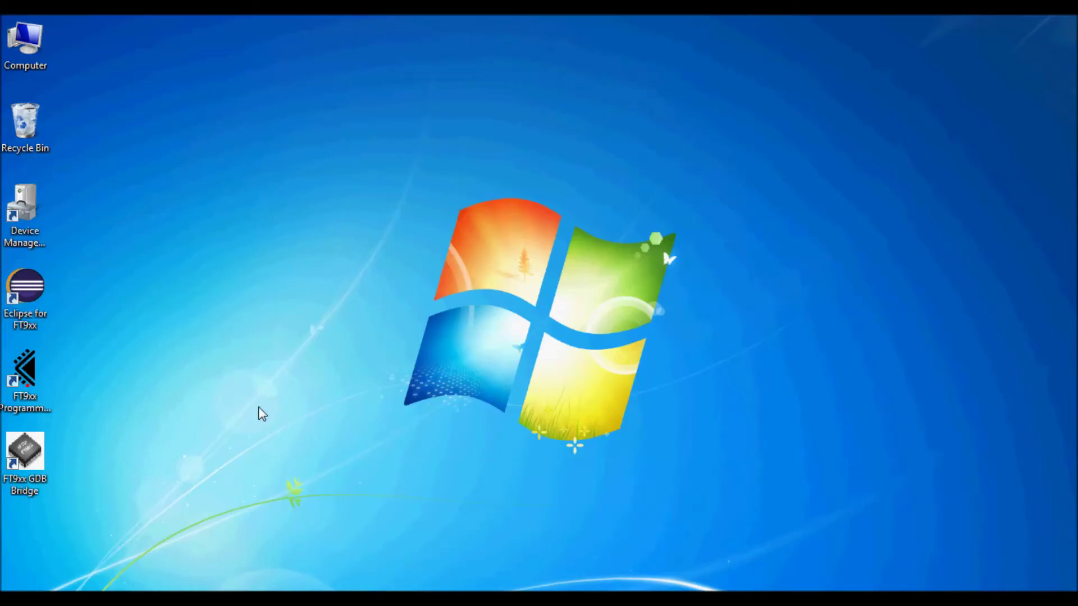
Launch FT9xx Programming Utility, use One-Wire, and select the detected FT900 device.
left_click(33, 371)
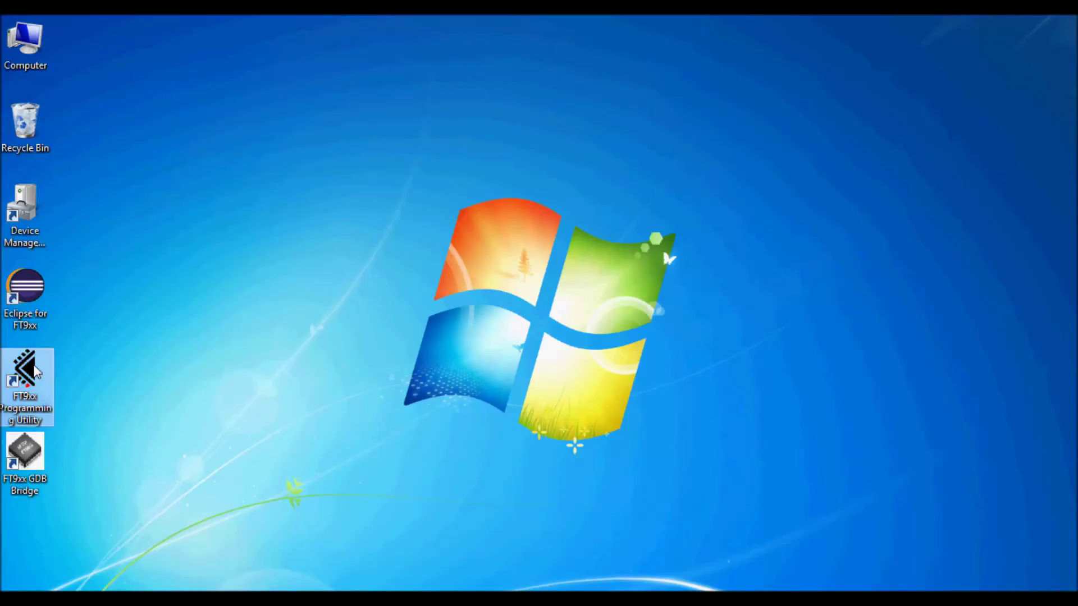
double_click(33, 371)
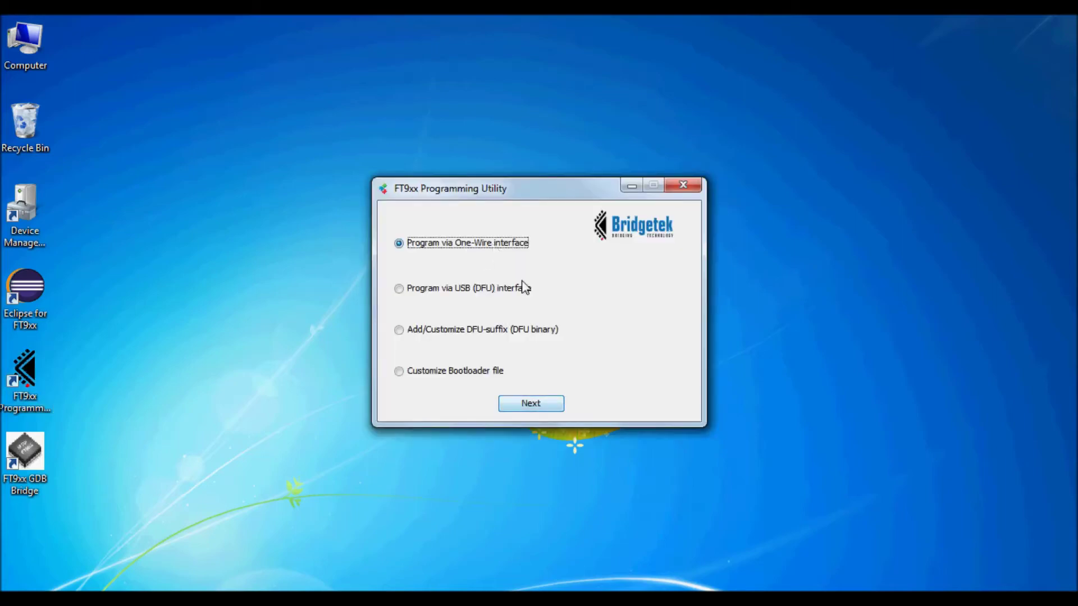
left_click(535, 407)
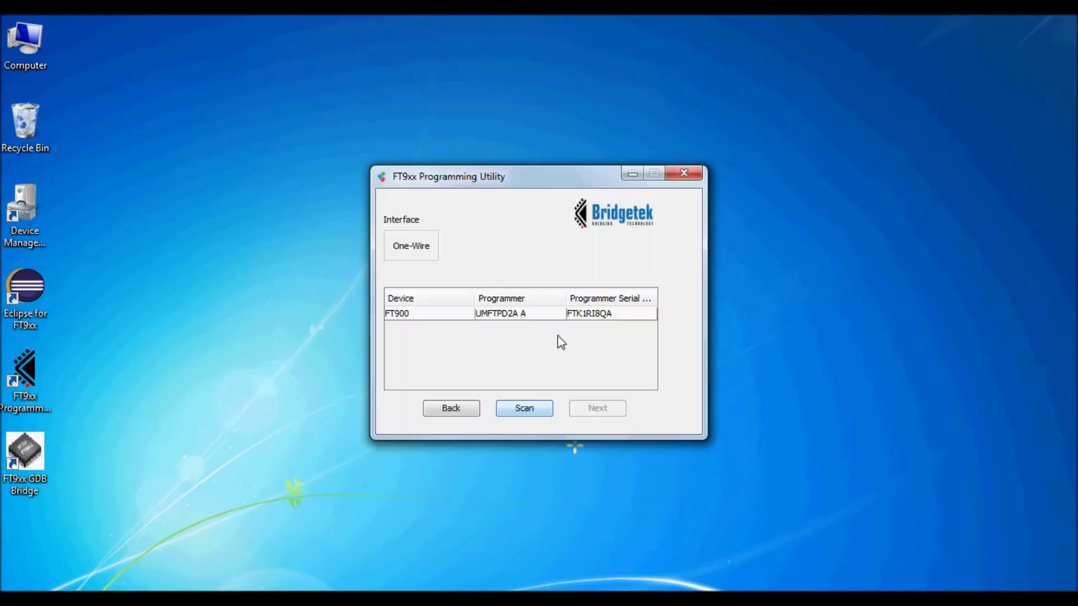
left_click(593, 316)
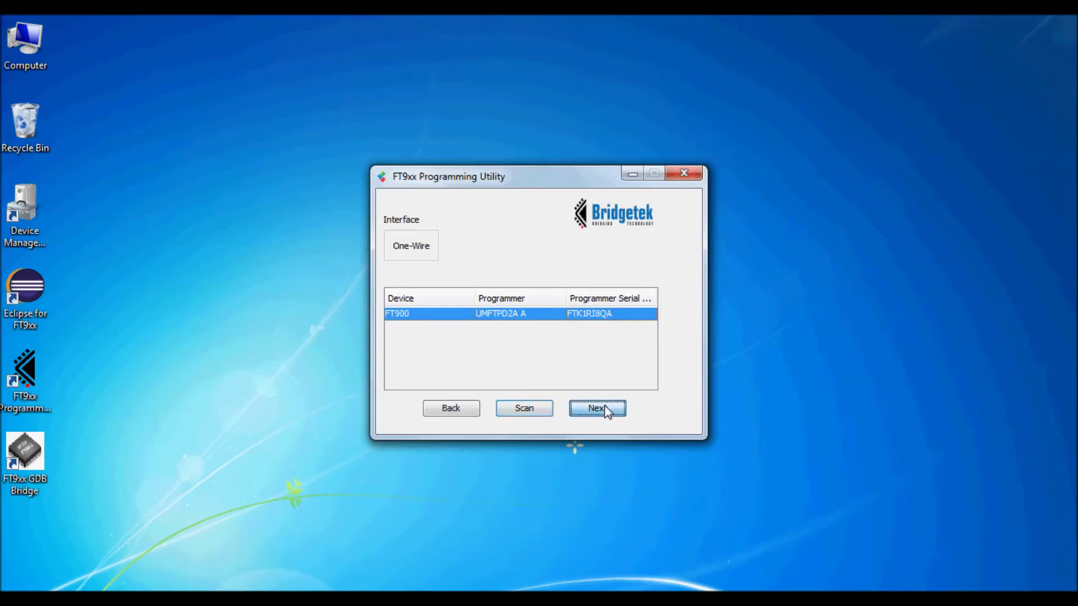
left_click(603, 408)
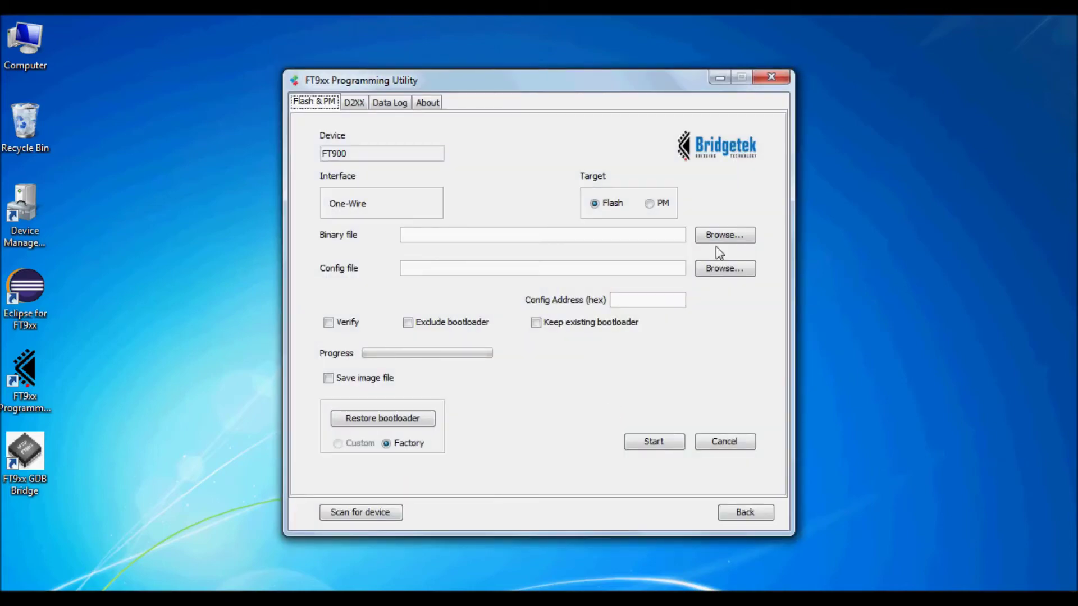
Choose AN_414_FT90x_USBD_UVC_Webcam.bin from the FT900_Debug folder as the binary file.
left_click(725, 239)
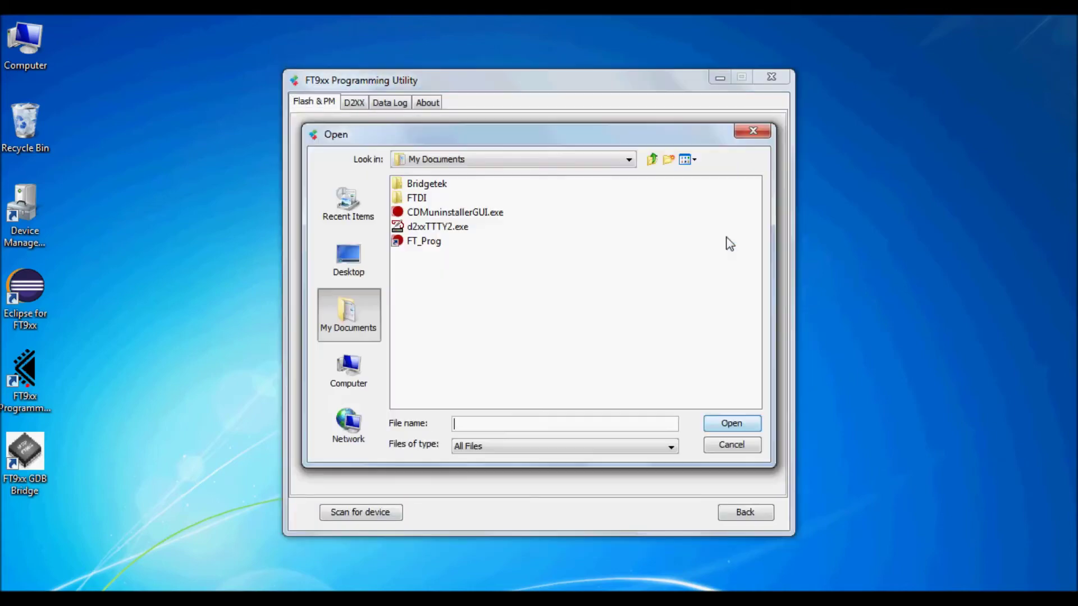
key("ctrl+v")
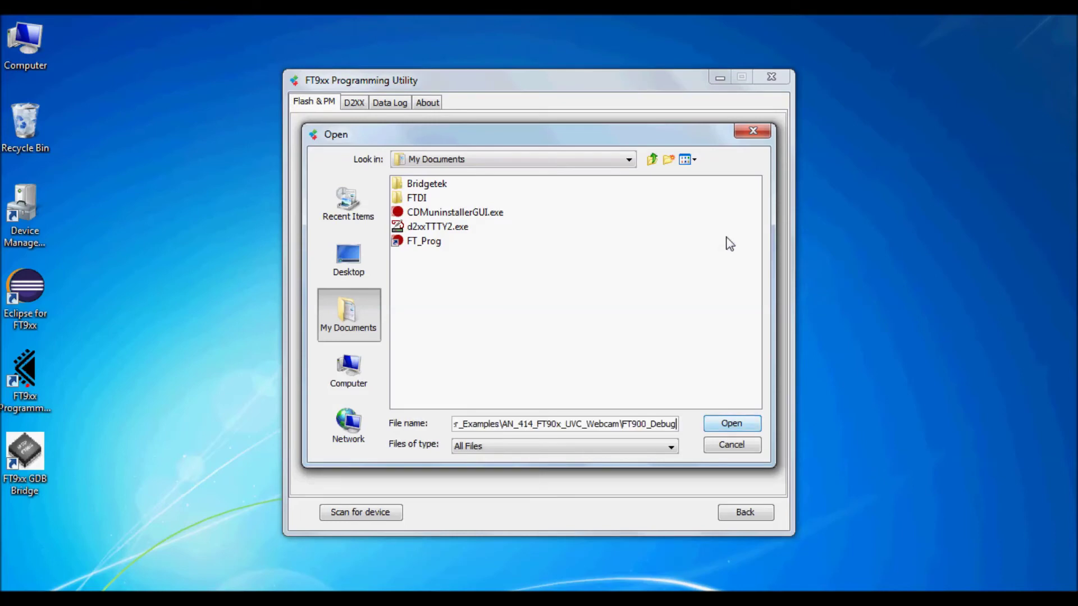
key("Return")
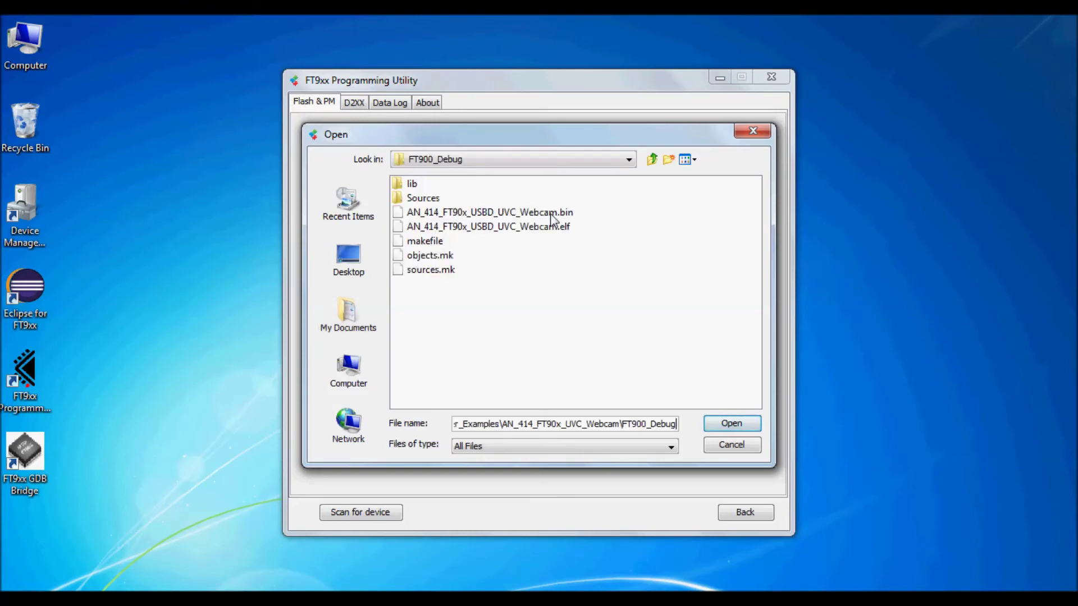
left_click(488, 212)
left_click(731, 423)
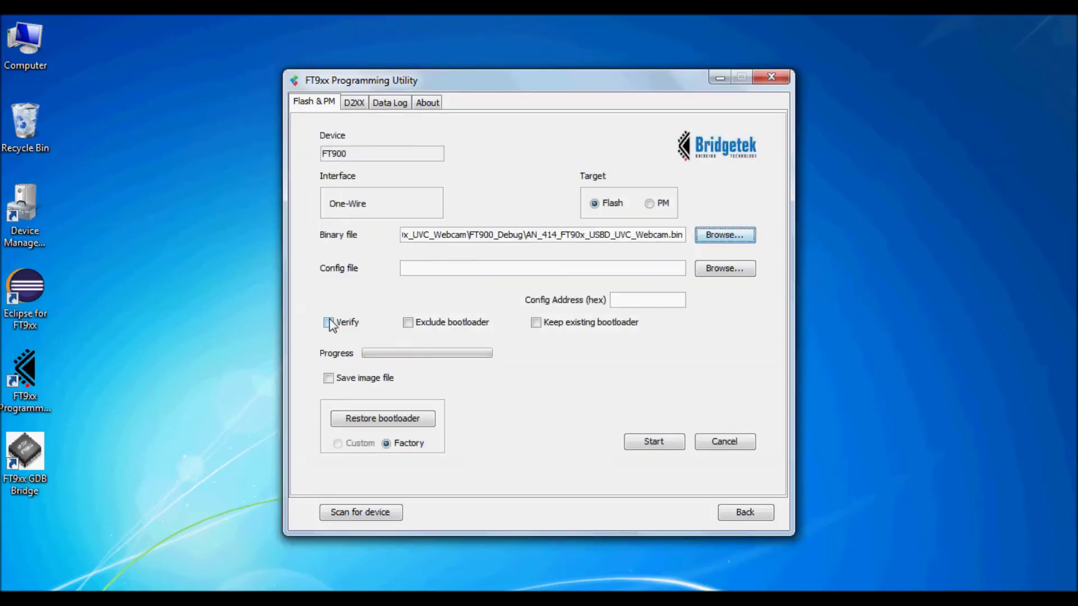
Enable Verify and start programming the FT900.
left_click(328, 323)
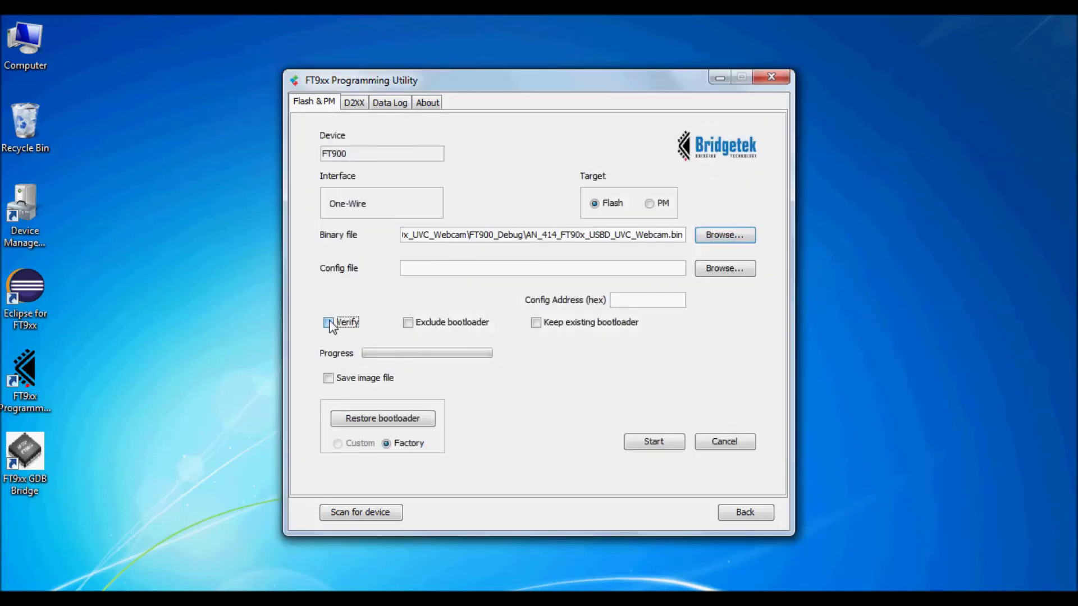
left_click(653, 441)
left_click(651, 444)
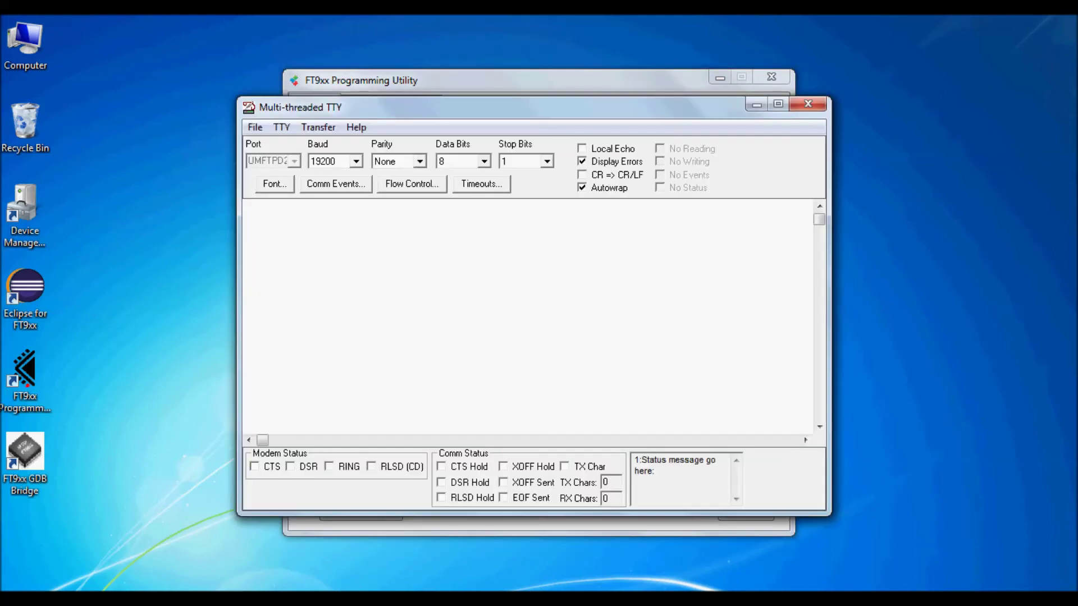
left_click_drag(819, 221, 817, 422)
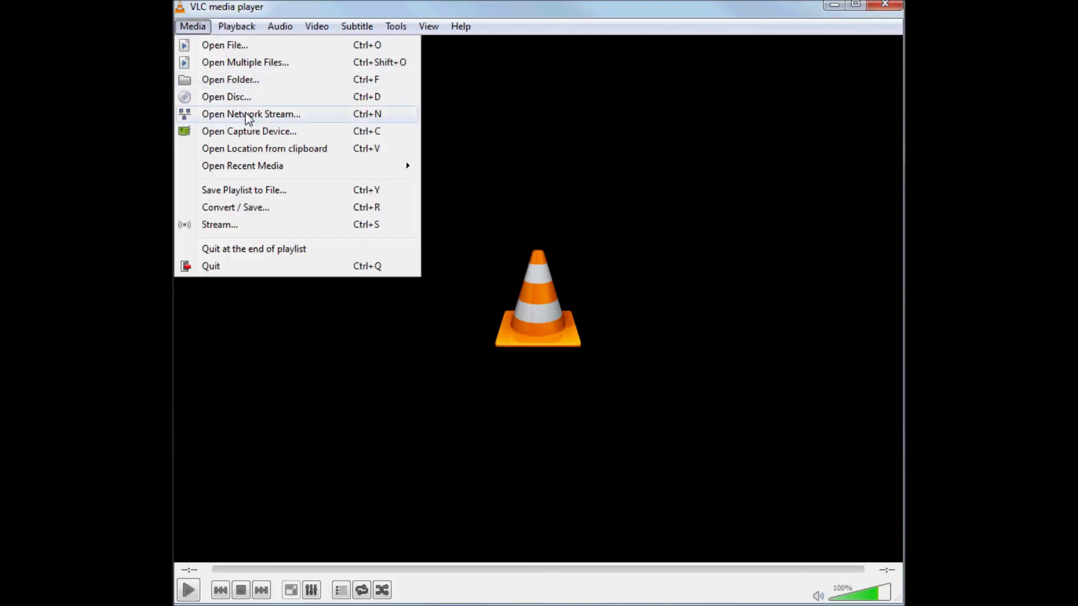
Open VLC's capture device dialog with AN_414 UVC BULK as the video device and play it.
left_click(250, 131)
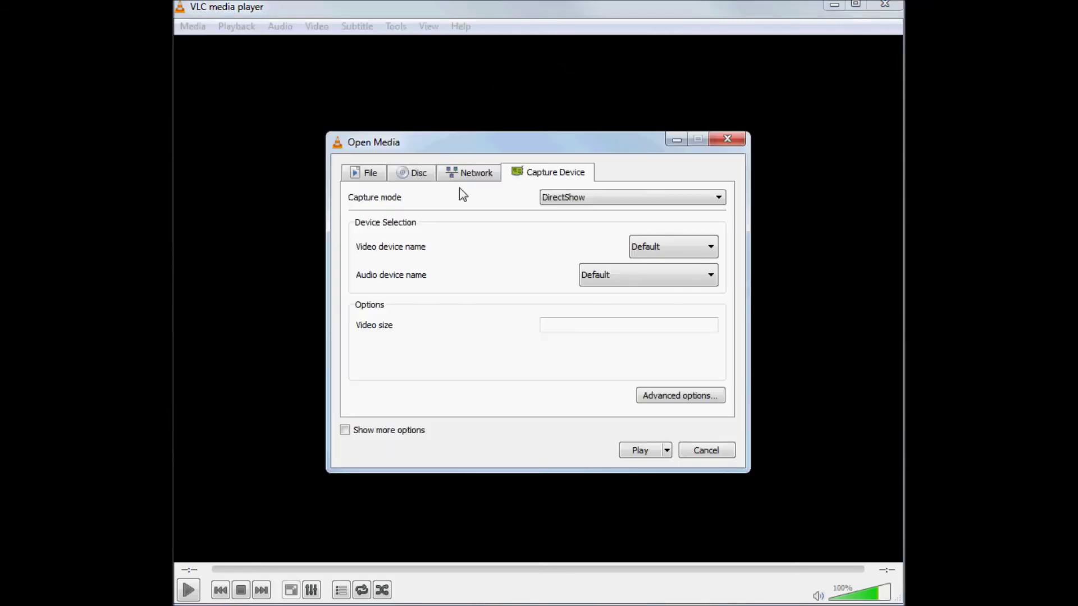
left_click(671, 246)
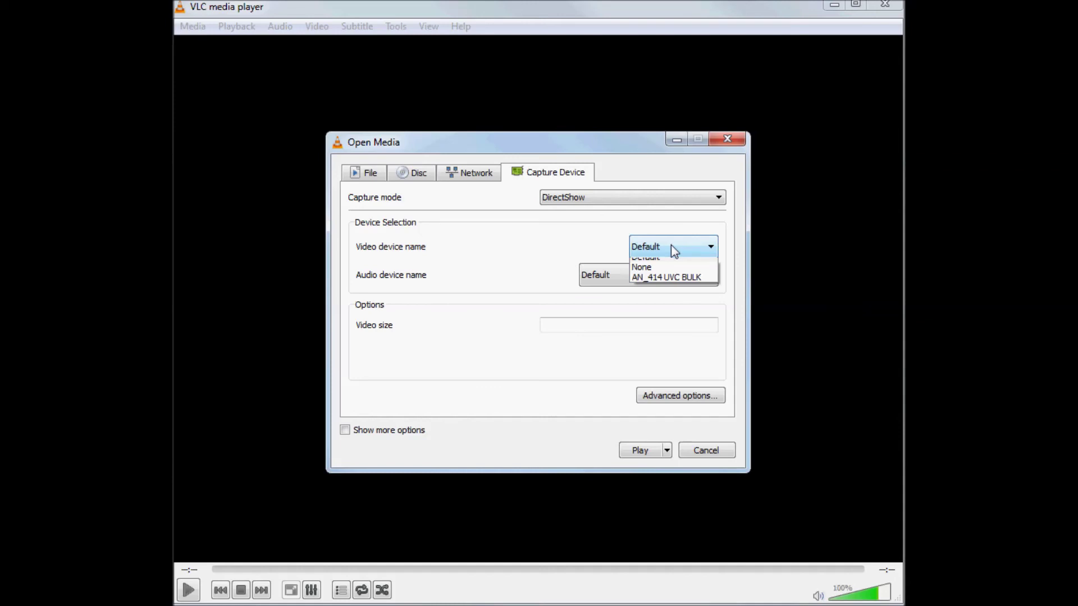
left_click(669, 285)
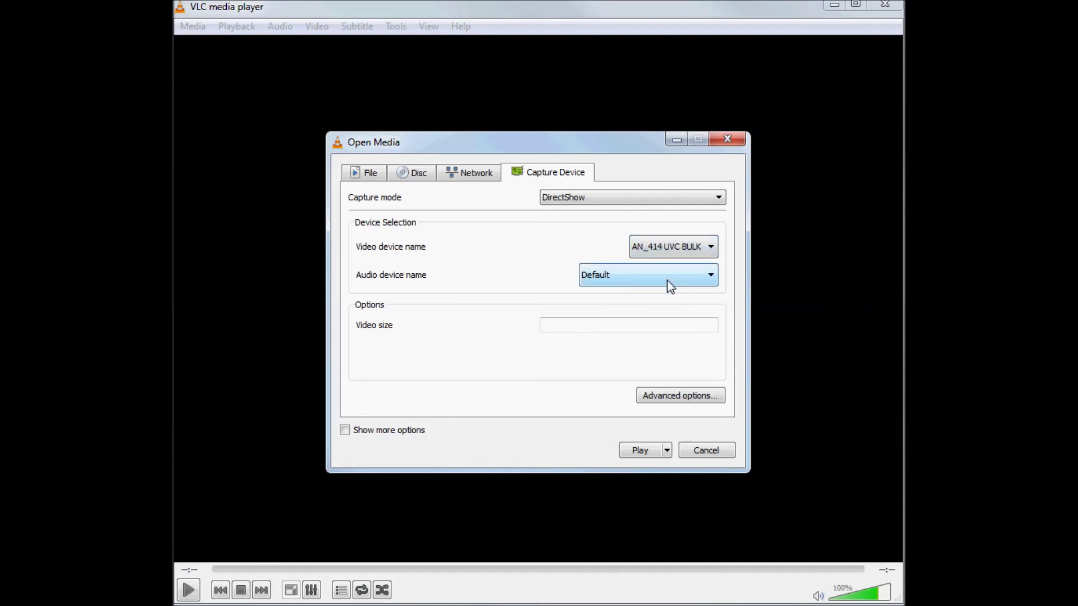
left_click(640, 324)
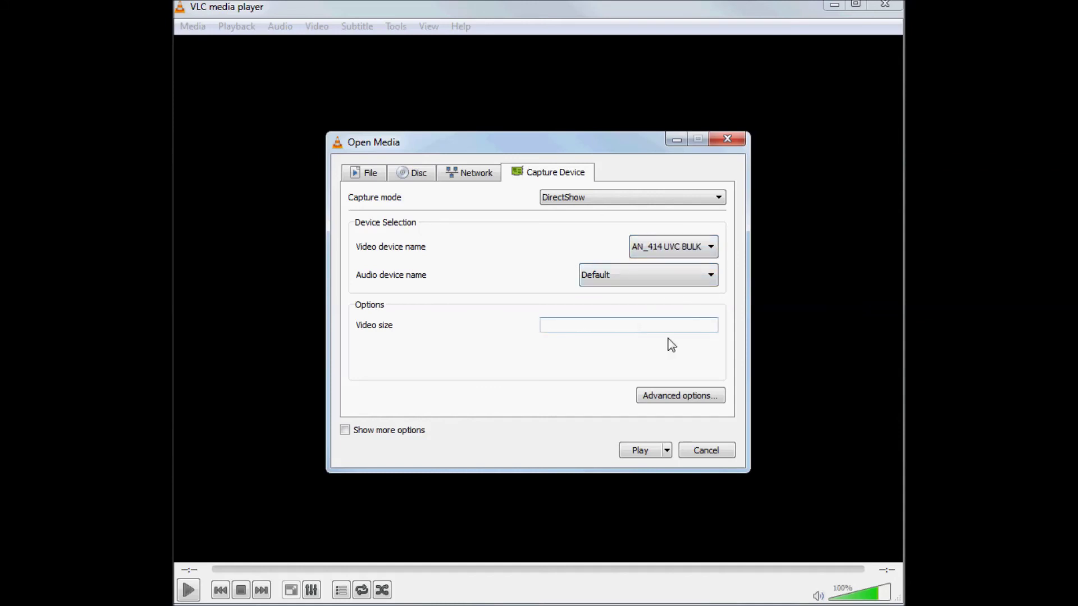